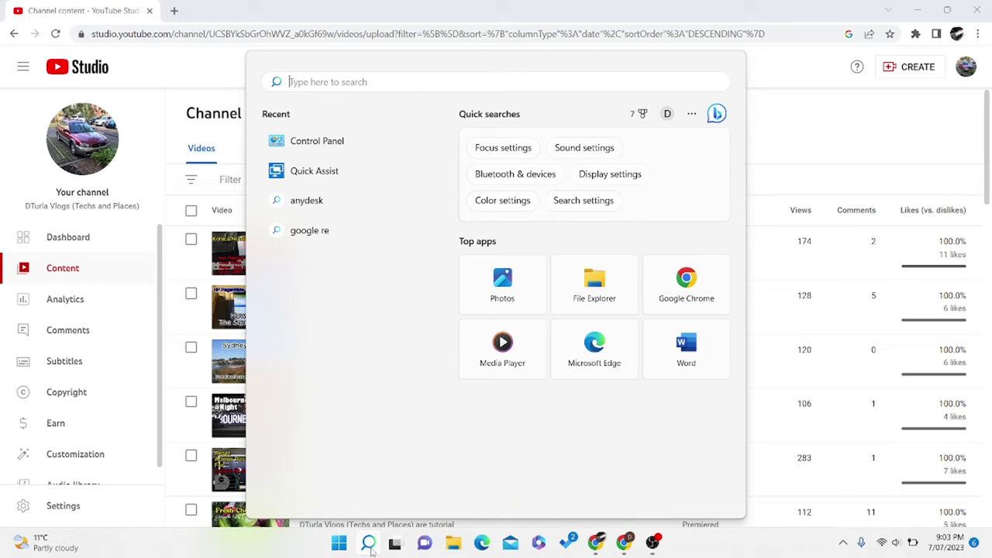
Search Windows for "control panel", open Control Panel and view the devices and printers.
{"action": "type", "text": "control panel"}
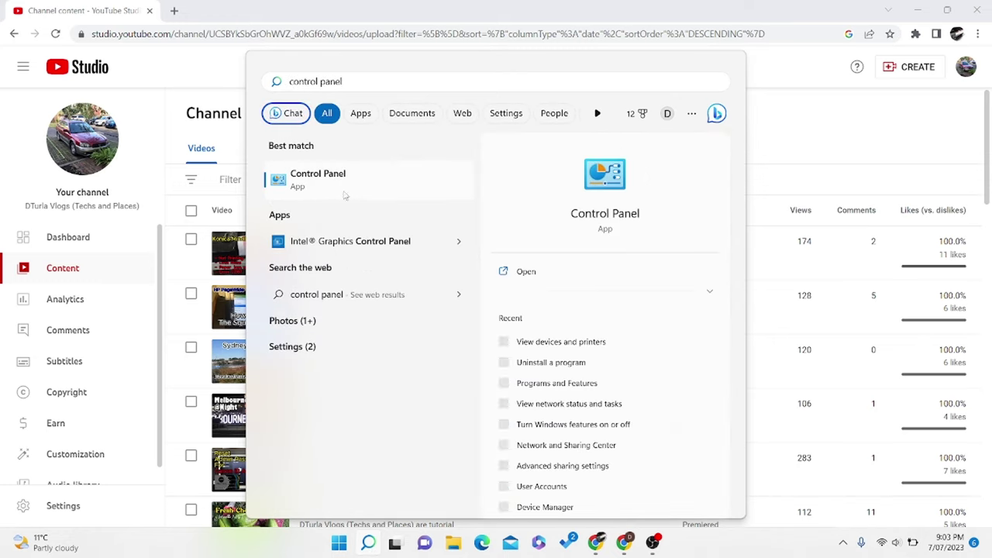
{"action": "left_click", "coordinate": [605, 235]}
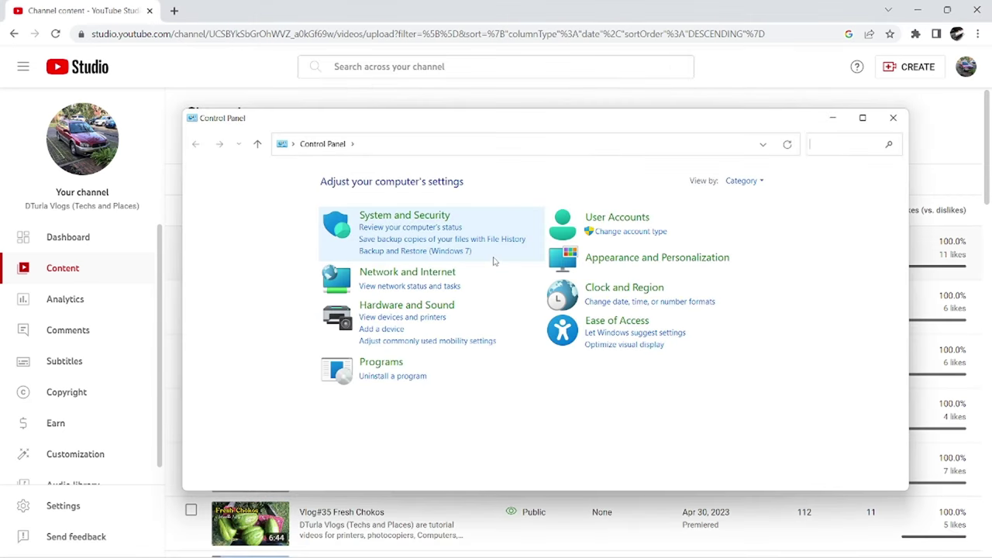
{"action": "left_click", "coordinate": [417, 317]}
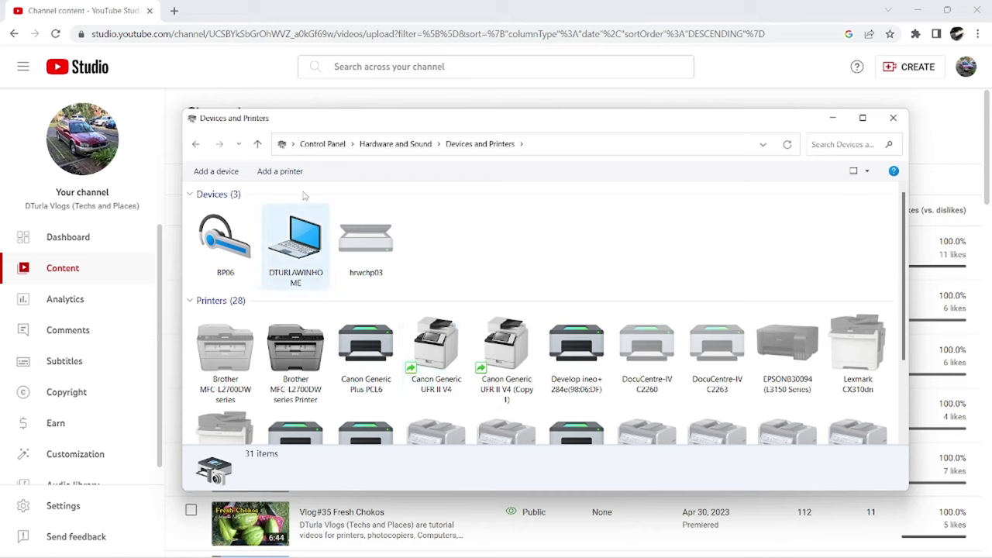
Add the discovered EPSON7ACC6E (ET-2810 Series) multifunction printer to this PC.
{"action": "left_click", "coordinate": [280, 171]}
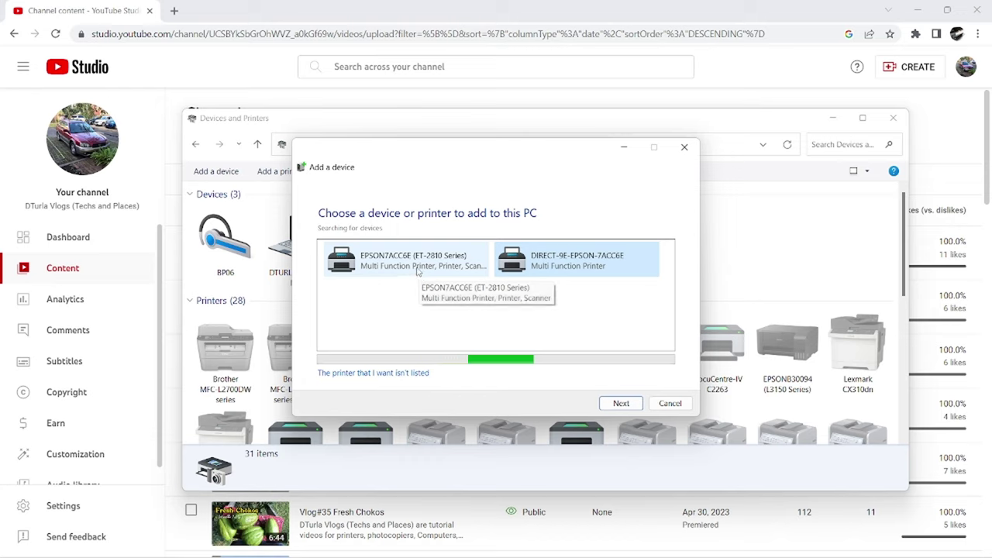
{"action": "left_click", "coordinate": [417, 267]}
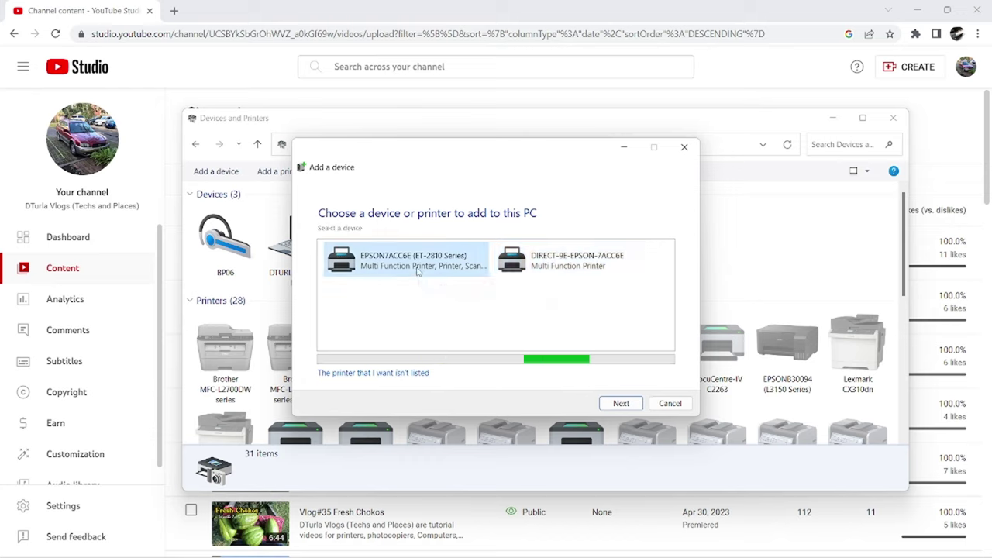
{"action": "left_click", "coordinate": [621, 405]}
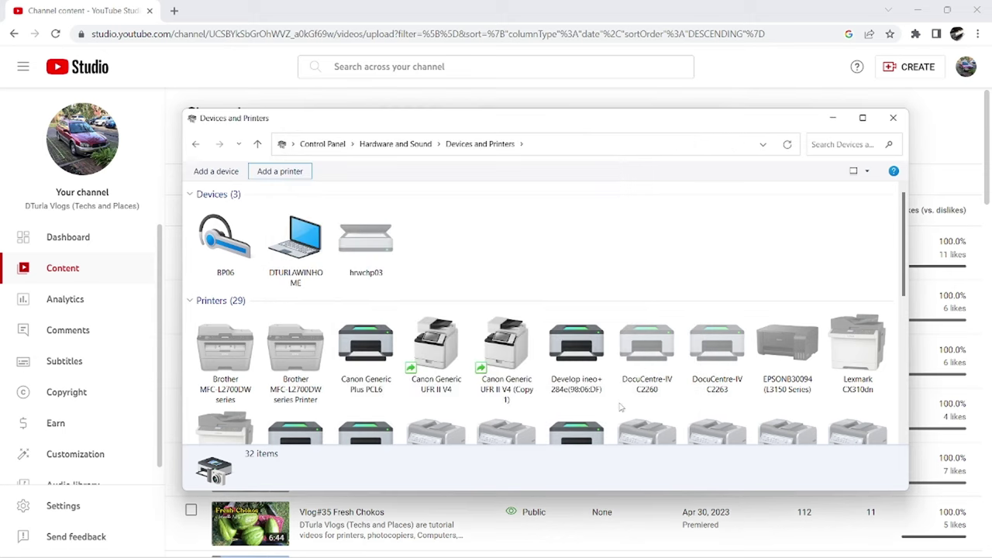
Open the EPSON7ACC6E (ET-2810 Series) print queue, show the printer's properties and print a test page.
{"action": "scroll", "coordinate": [620, 407], "scroll_direction": "down", "scroll_amount": 5}
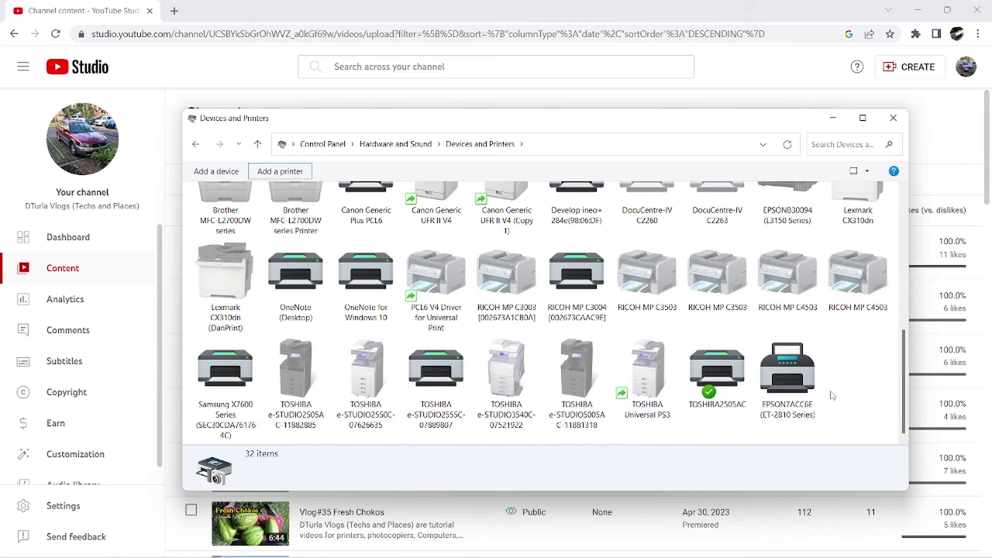
{"action": "double_click", "coordinate": [806, 360]}
{"action": "double_click", "coordinate": [809, 358]}
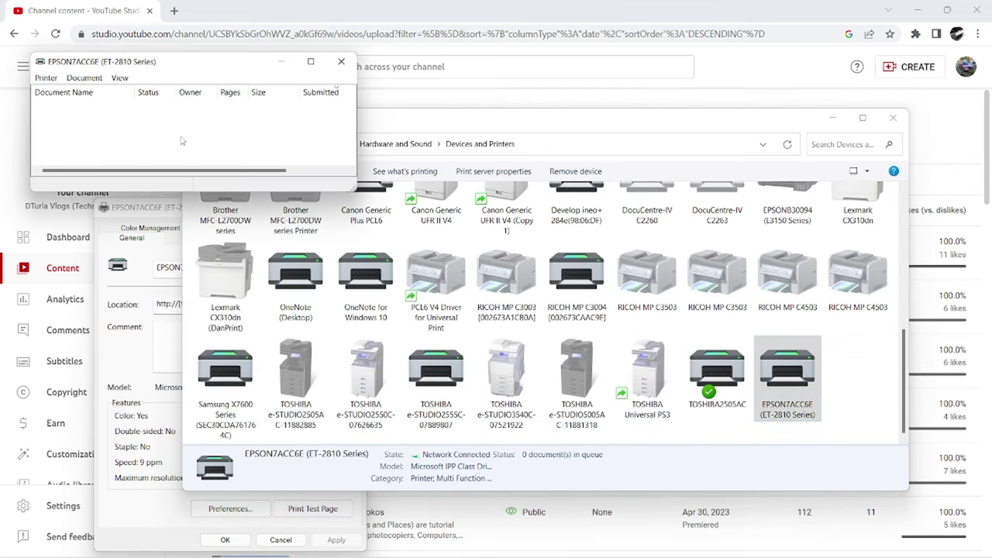
{"action": "left_click", "coordinate": [46, 78]}
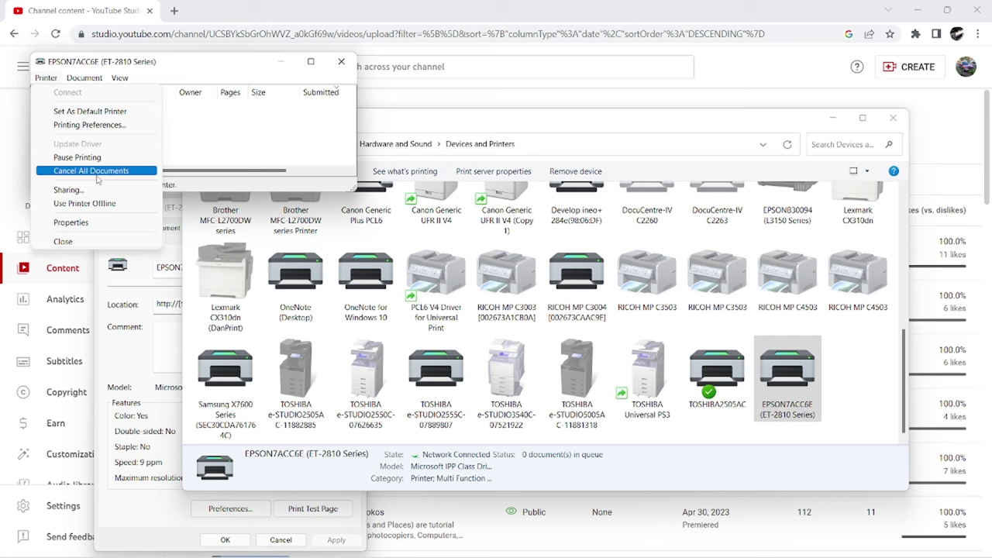
{"action": "left_click", "coordinate": [71, 223]}
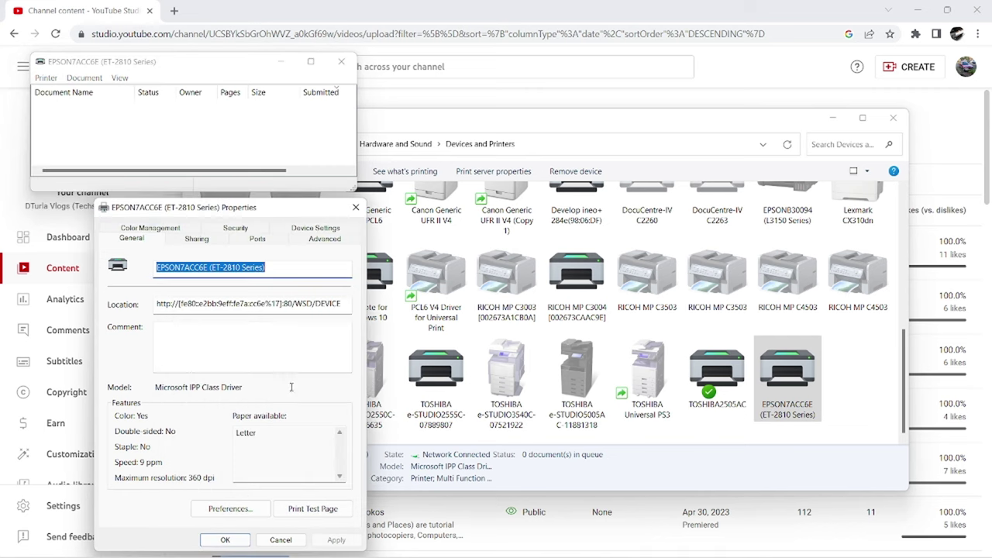
{"action": "left_click", "coordinate": [301, 511]}
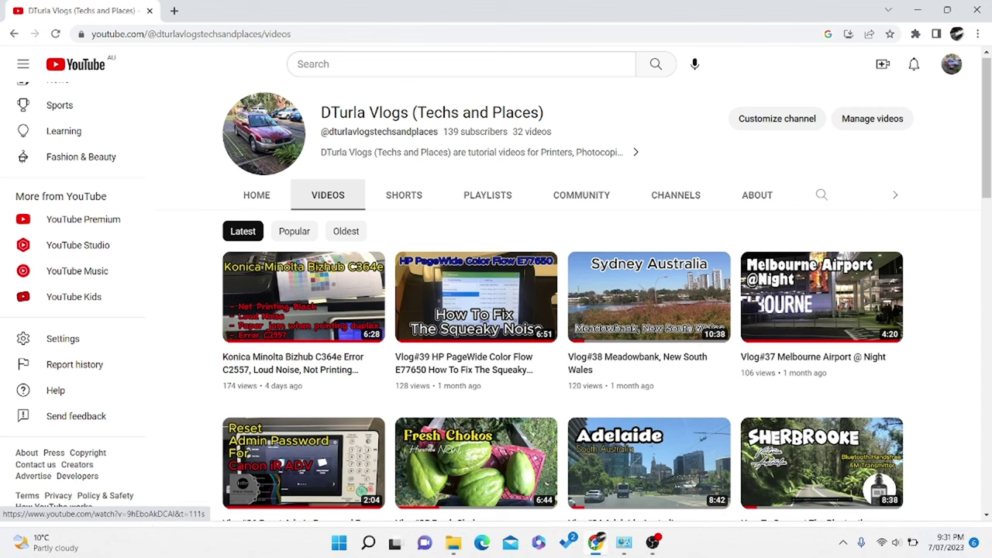
Search Google for "epson australia" in a new Chrome tab and open the Epson Australia website.
{"action": "left_click", "coordinate": [173, 10]}
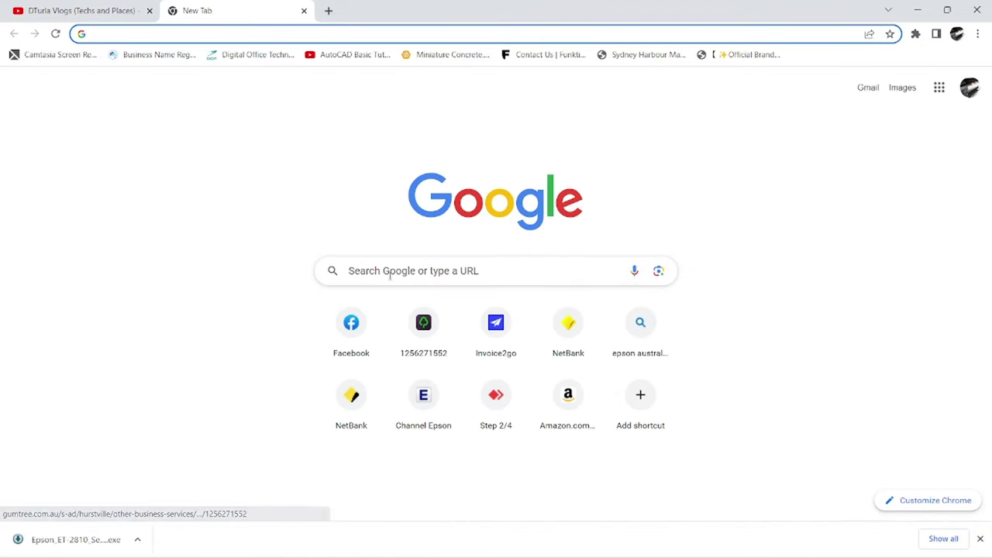
{"action": "left_click", "coordinate": [390, 273]}
{"action": "type", "text": "epson austra"}
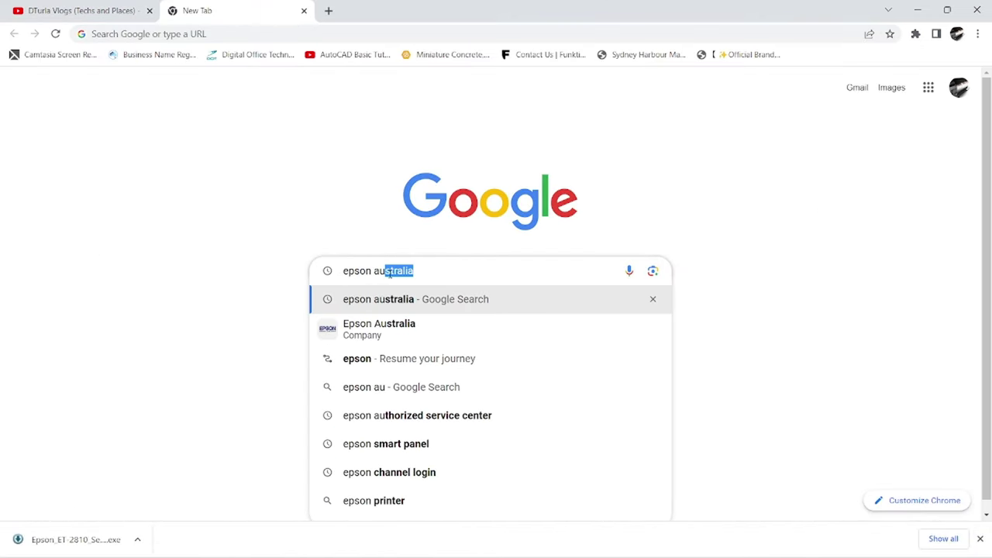
{"action": "left_click", "coordinate": [376, 331]}
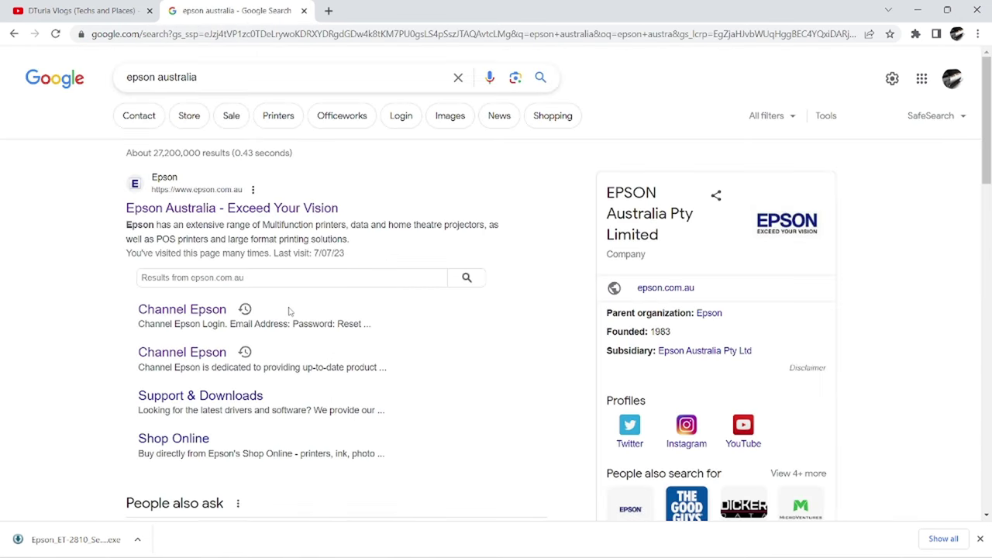
{"action": "left_click", "coordinate": [242, 208]}
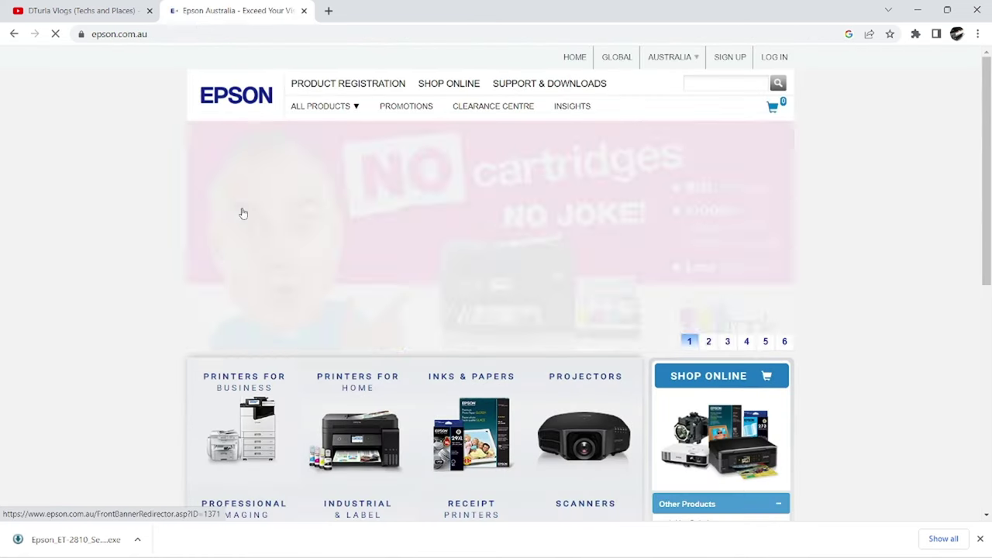
{"action": "left_click", "coordinate": [518, 153]}
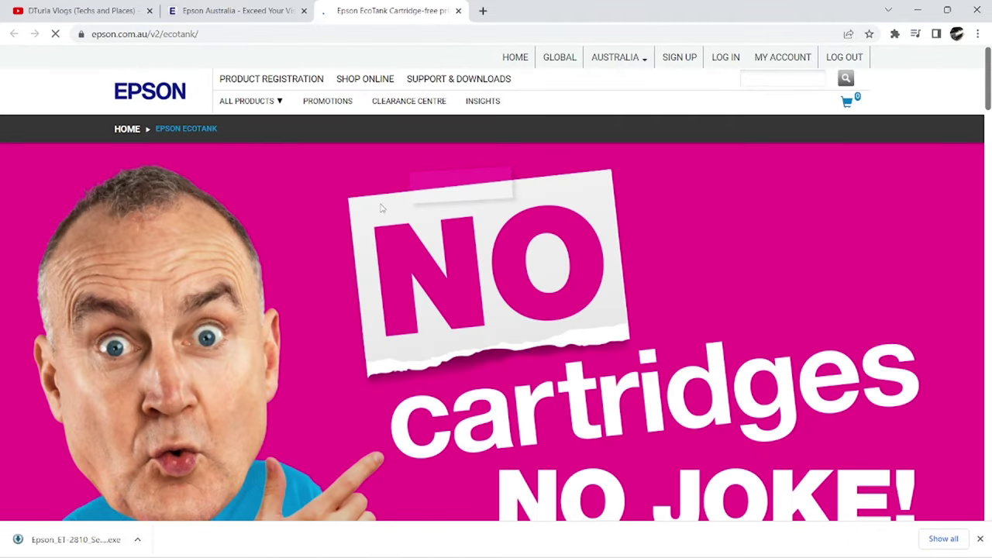
{"action": "scroll", "coordinate": [380, 206], "scroll_direction": "down", "scroll_amount": 1}
{"action": "scroll", "coordinate": [380, 203], "scroll_direction": "down", "scroll_amount": 8}
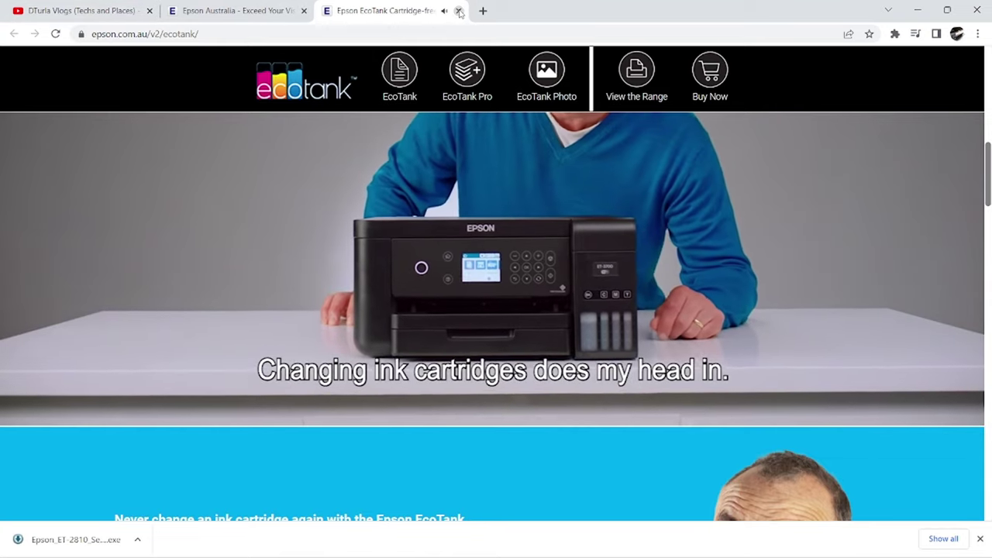
{"action": "left_click", "coordinate": [459, 11]}
Go to Epson's Support & Downloads page and open the Drivers download categories.
{"action": "scroll", "coordinate": [413, 229], "scroll_direction": "down", "scroll_amount": 10}
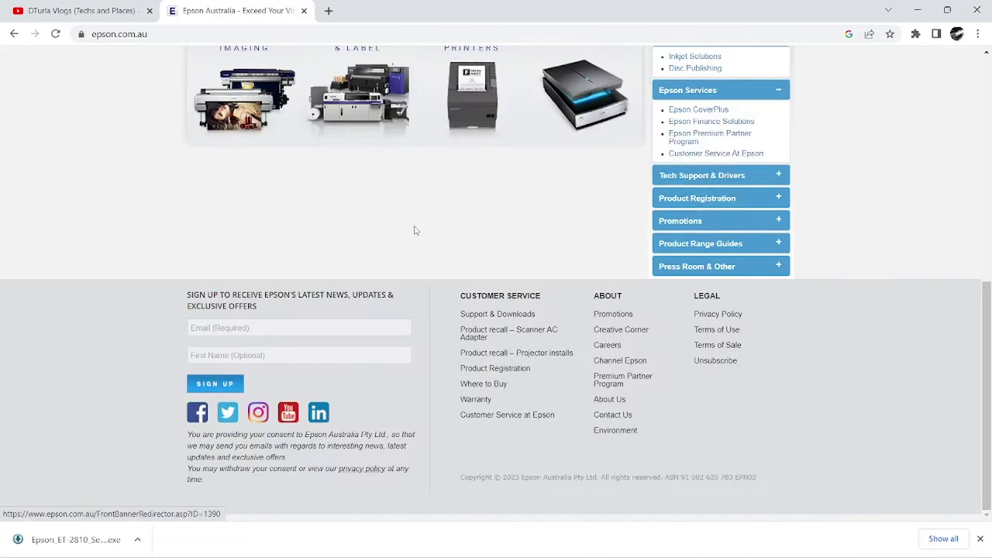
{"action": "left_click", "coordinate": [500, 316]}
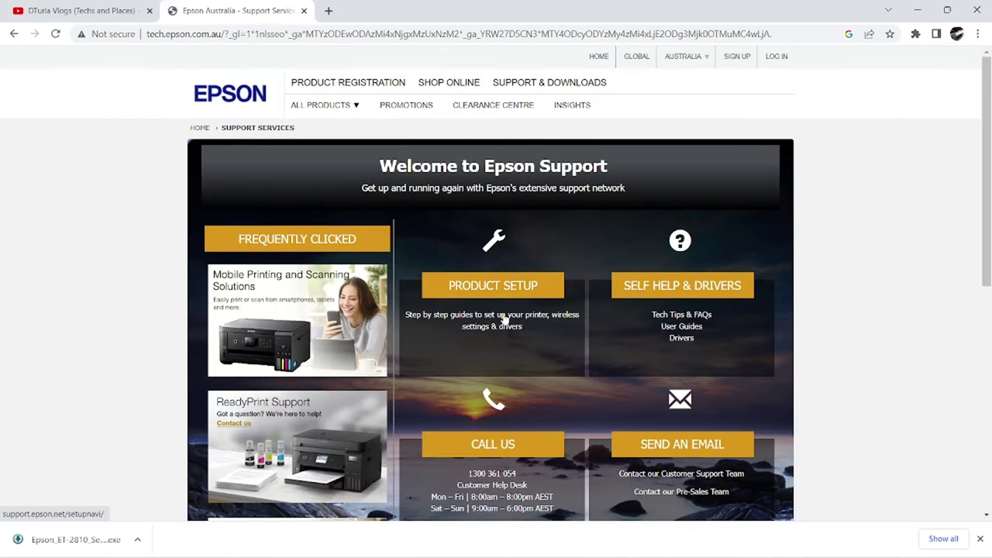
{"action": "left_click", "coordinate": [683, 339]}
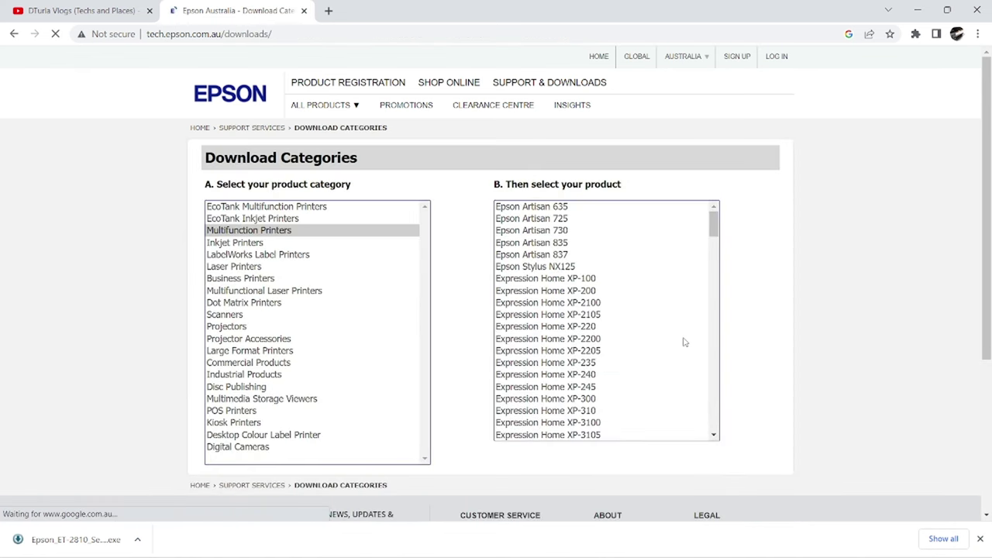
Choose EcoTank Multifunction Printers, EcoTank ET-2810 and Windows 11 to list the matching driver downloads.
{"action": "left_click", "coordinate": [282, 208]}
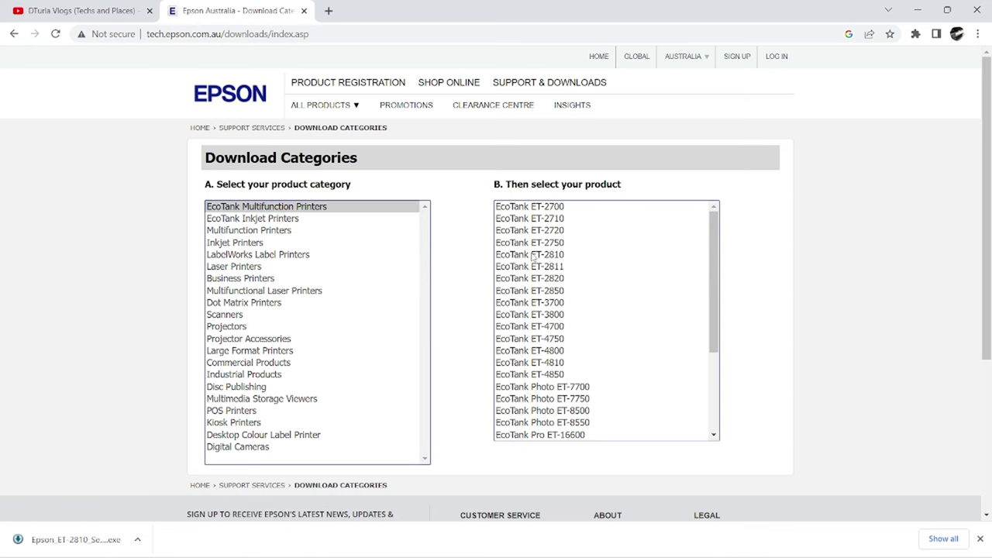
{"action": "left_click", "coordinate": [534, 256]}
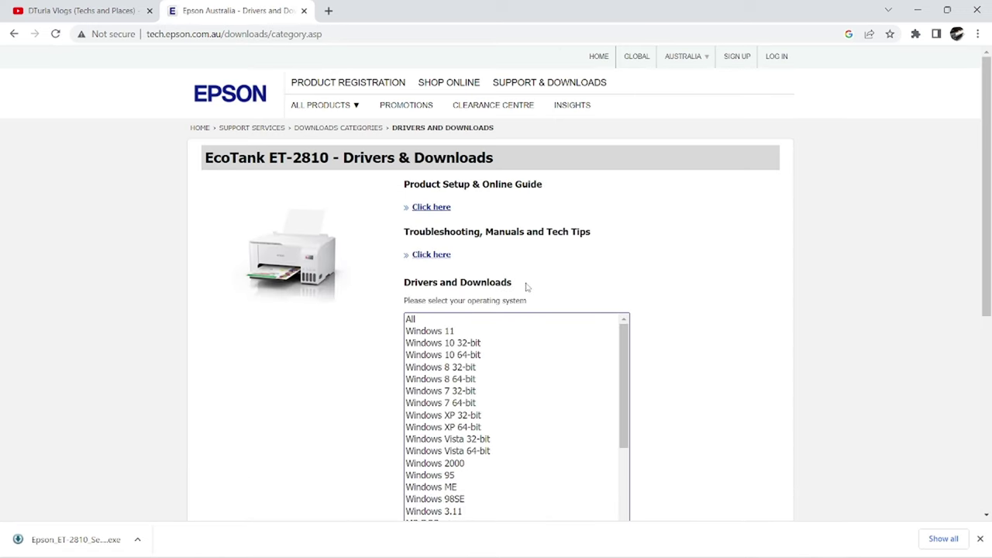
{"action": "left_click", "coordinate": [430, 333]}
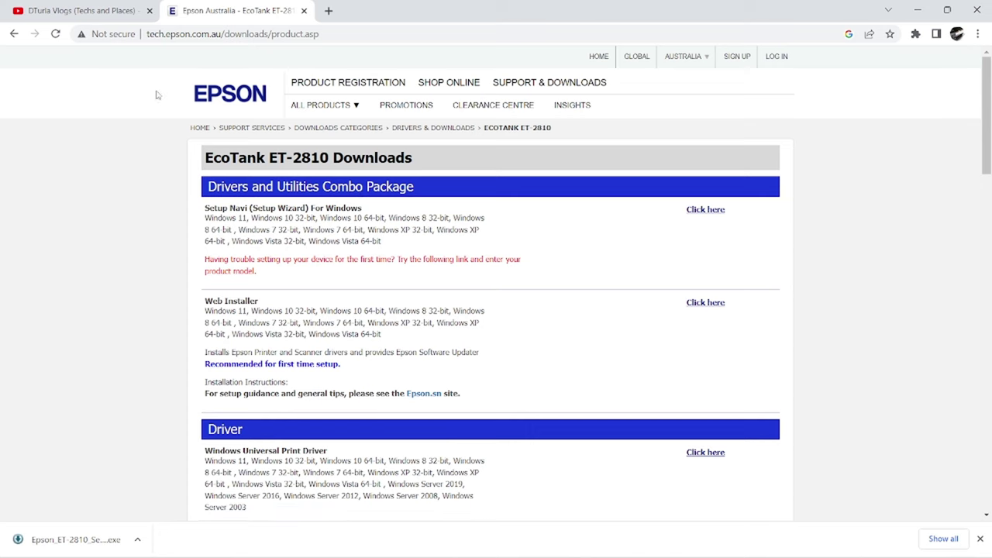
{"action": "left_click", "coordinate": [15, 34]}
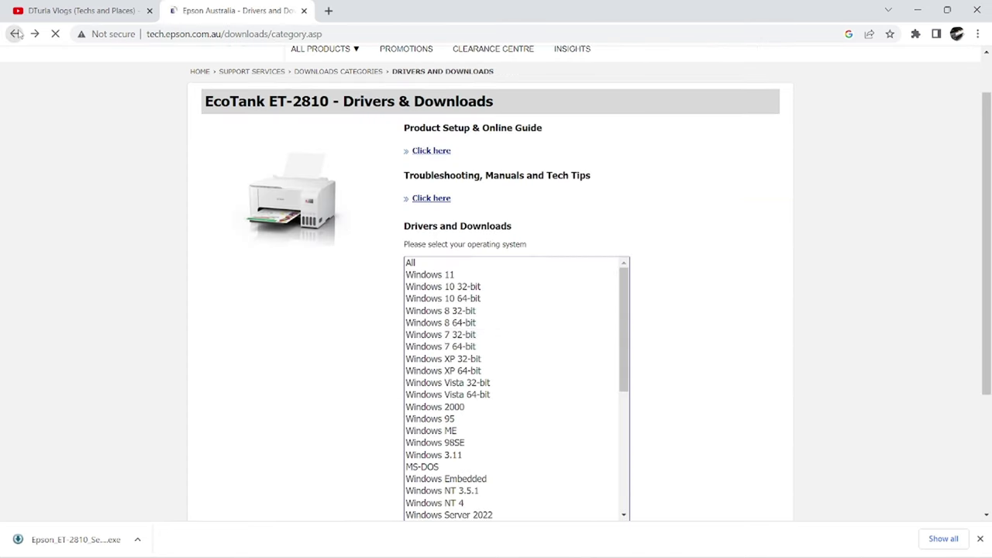
{"action": "left_click", "coordinate": [441, 275]}
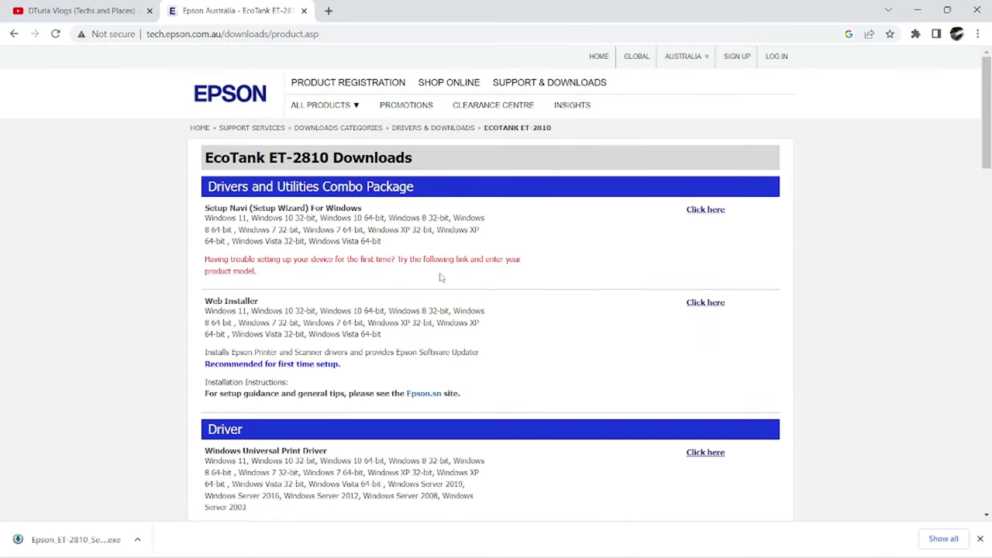
Download the ET-2810 Web Installer by accepting its license terms, and close the download bar and download page.
{"action": "left_click", "coordinate": [706, 306]}
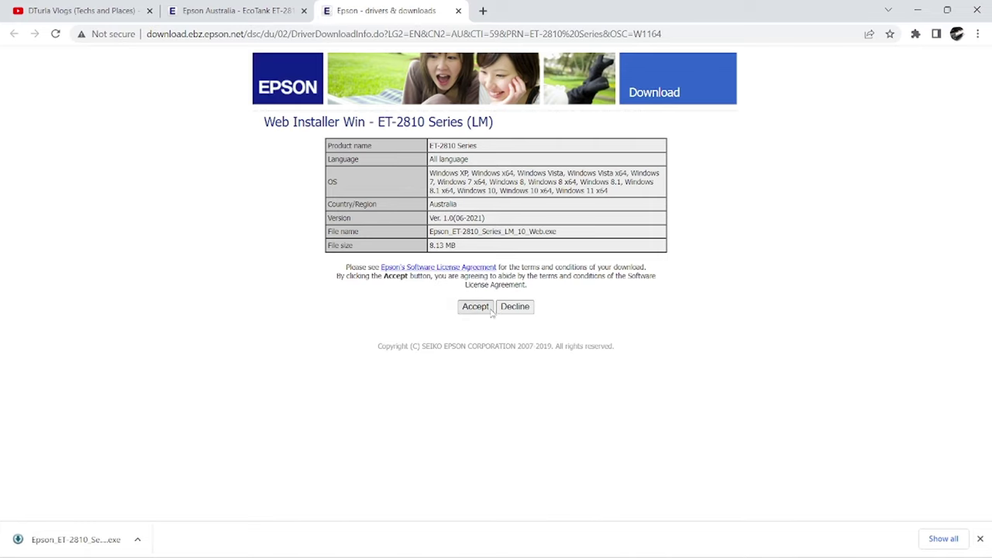
{"action": "left_click", "coordinate": [476, 307]}
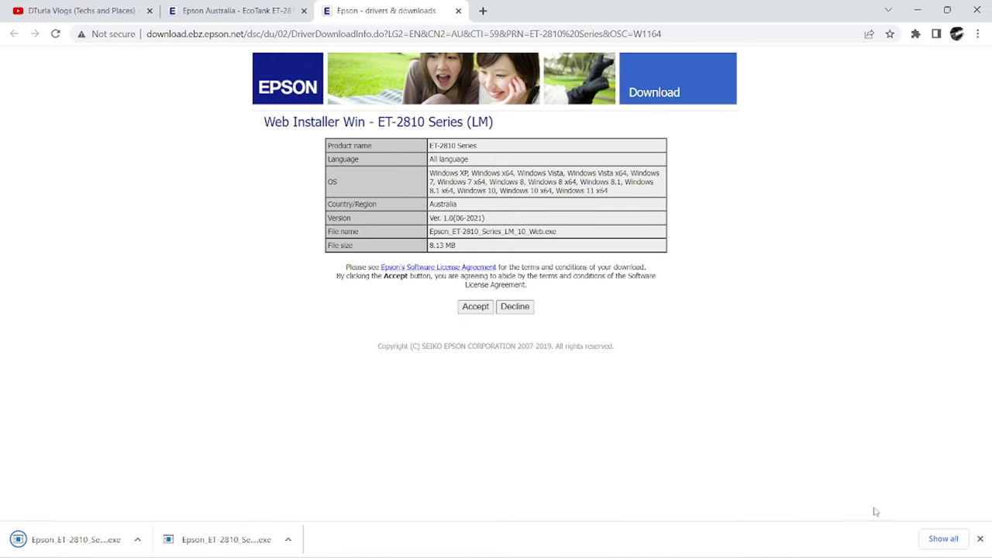
{"action": "left_click", "coordinate": [980, 540]}
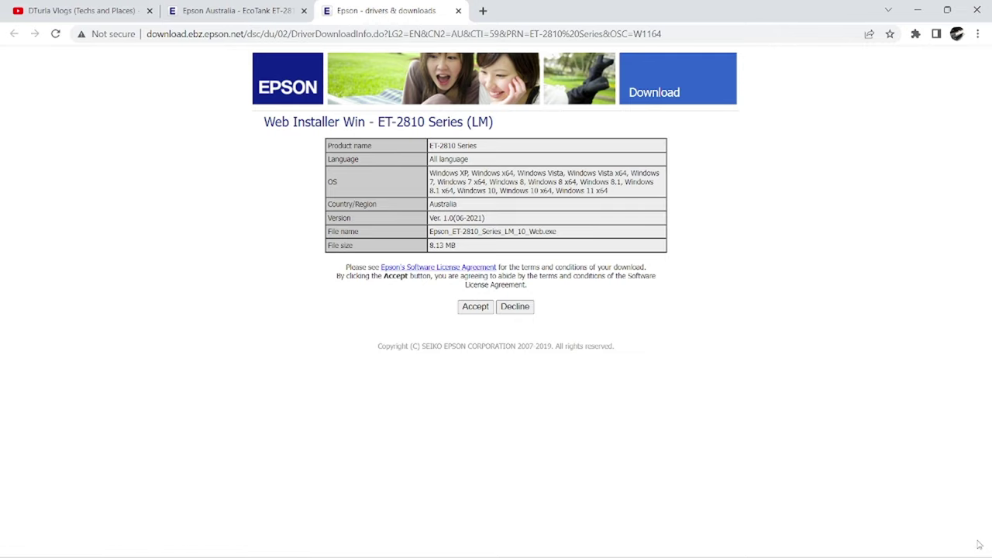
{"action": "left_click", "coordinate": [459, 11]}
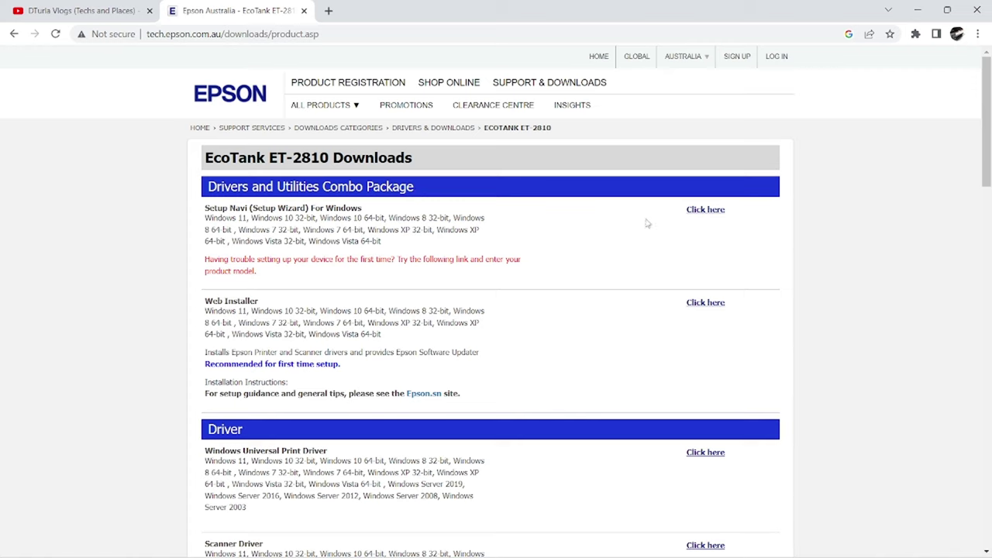
Download the ET-2810 Web Installer again from the downloads list and cancel the duplicate download.
{"action": "left_click", "coordinate": [706, 303]}
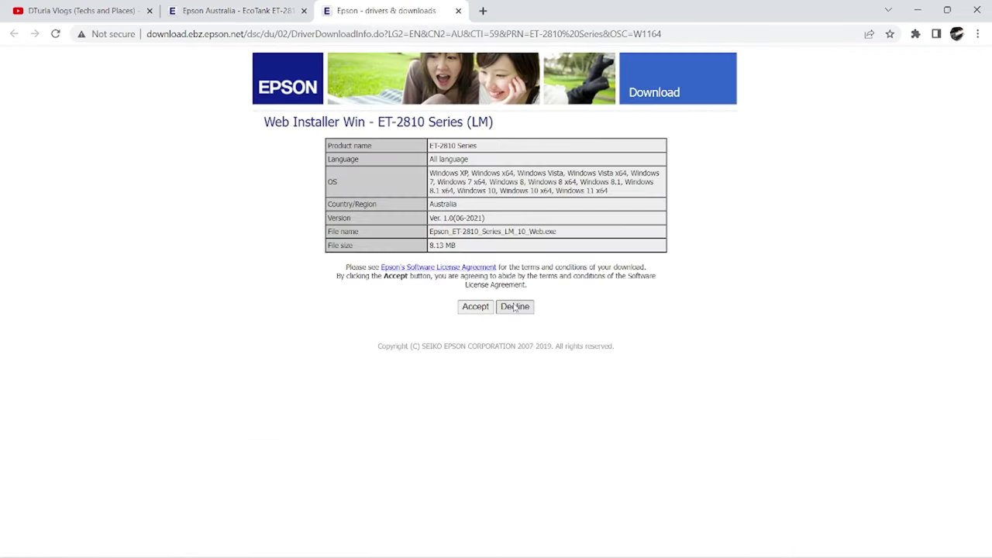
{"action": "double_click", "coordinate": [477, 313]}
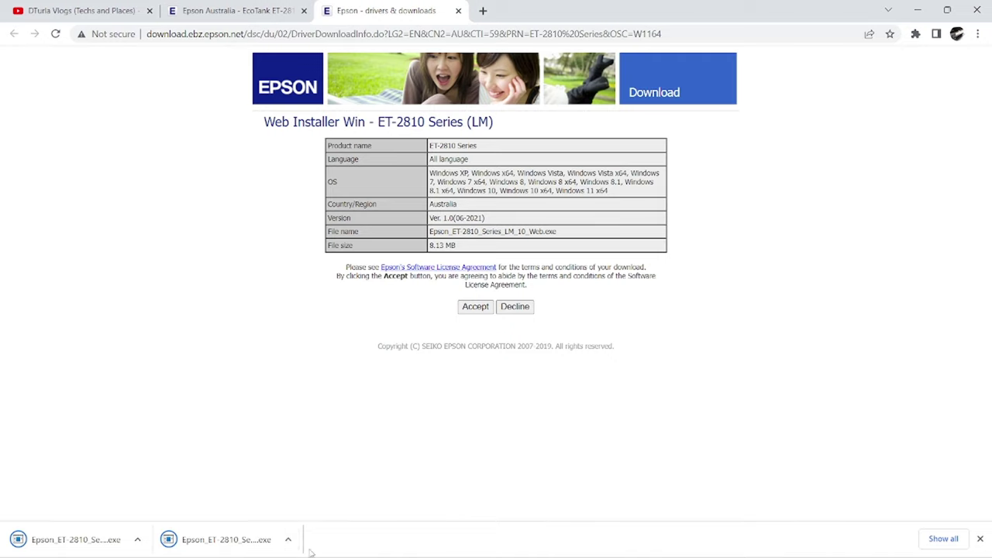
{"action": "left_click", "coordinate": [288, 542]}
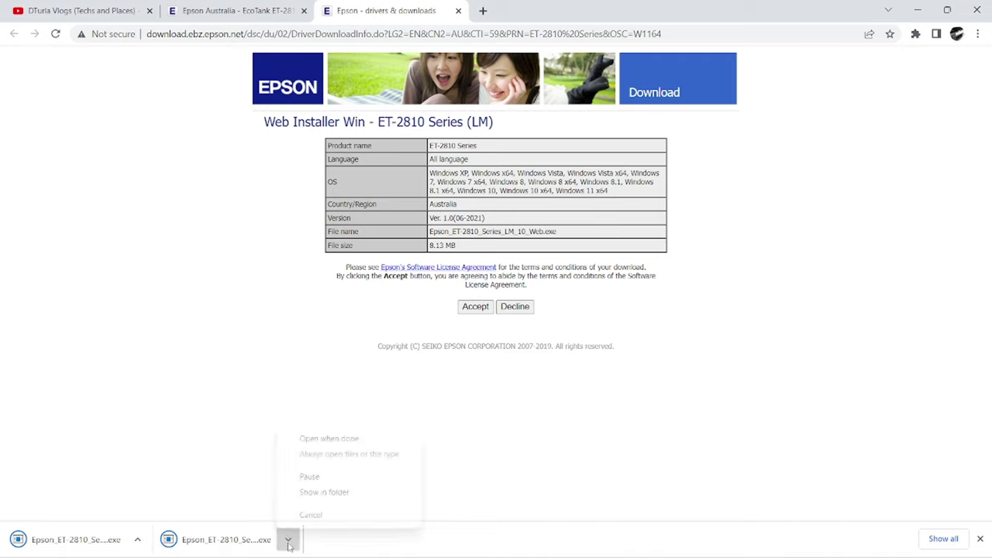
{"action": "left_click", "coordinate": [320, 516]}
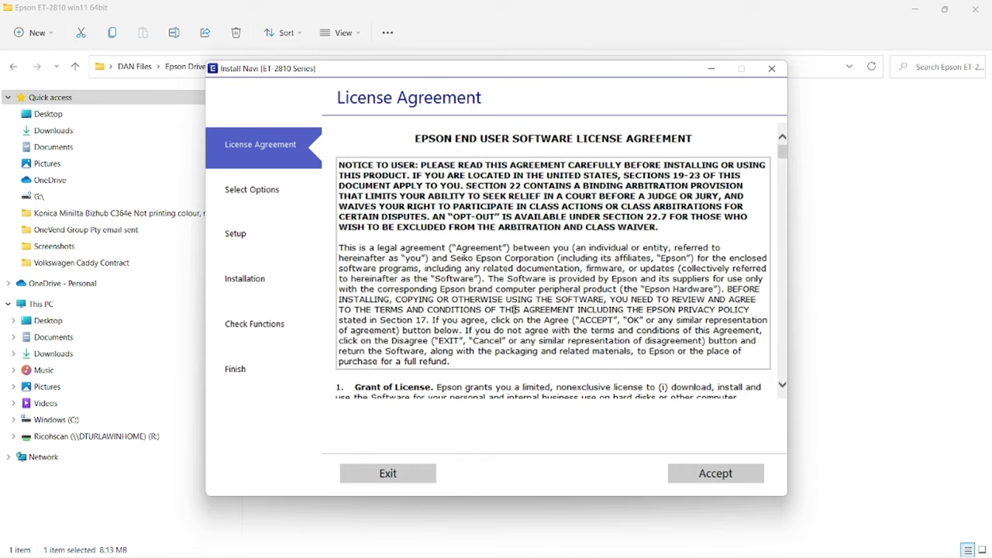
Accept Epson's end user software license agreement for the ET-2810 Series, clearing the file window from behind the installer.
{"action": "left_click", "coordinate": [714, 475]}
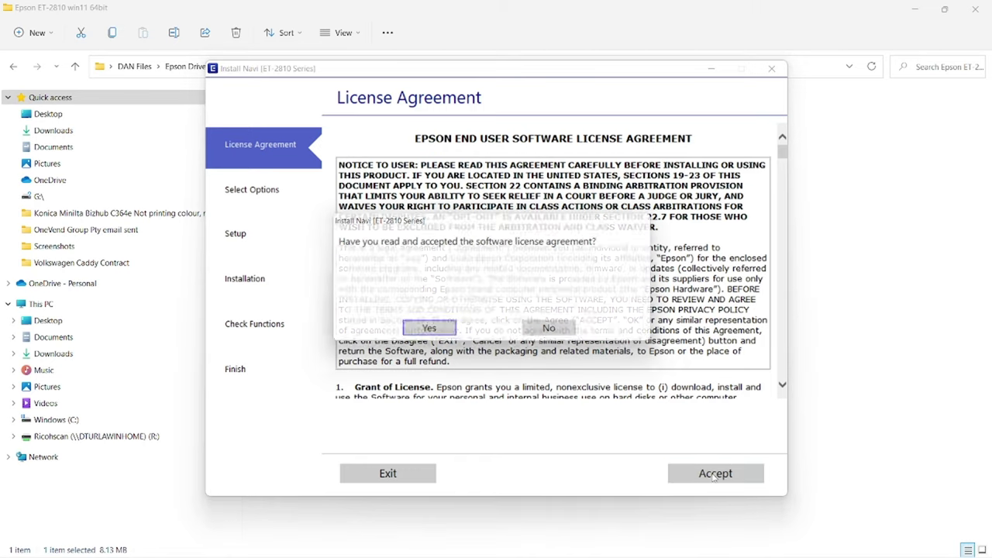
{"action": "left_click", "coordinate": [914, 10]}
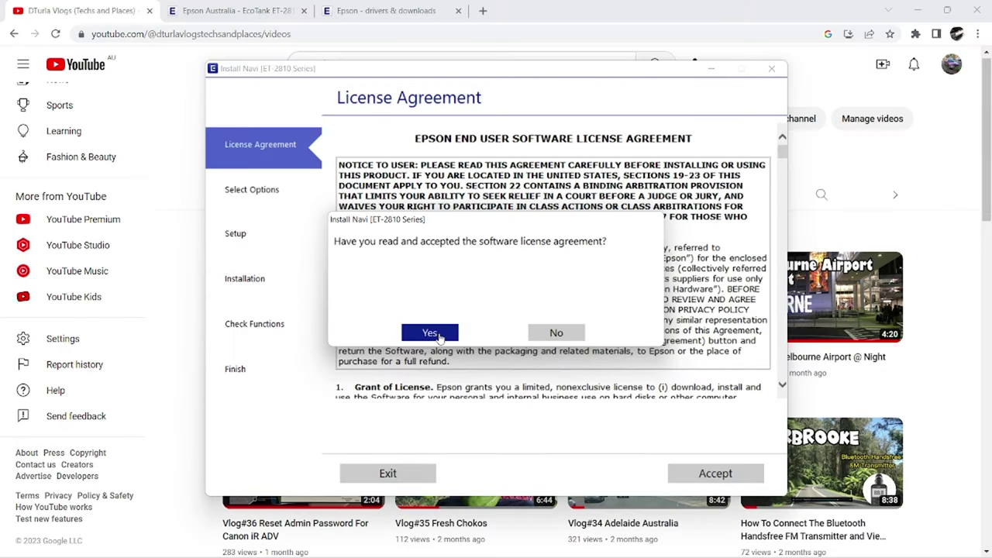
{"action": "left_click", "coordinate": [430, 333]}
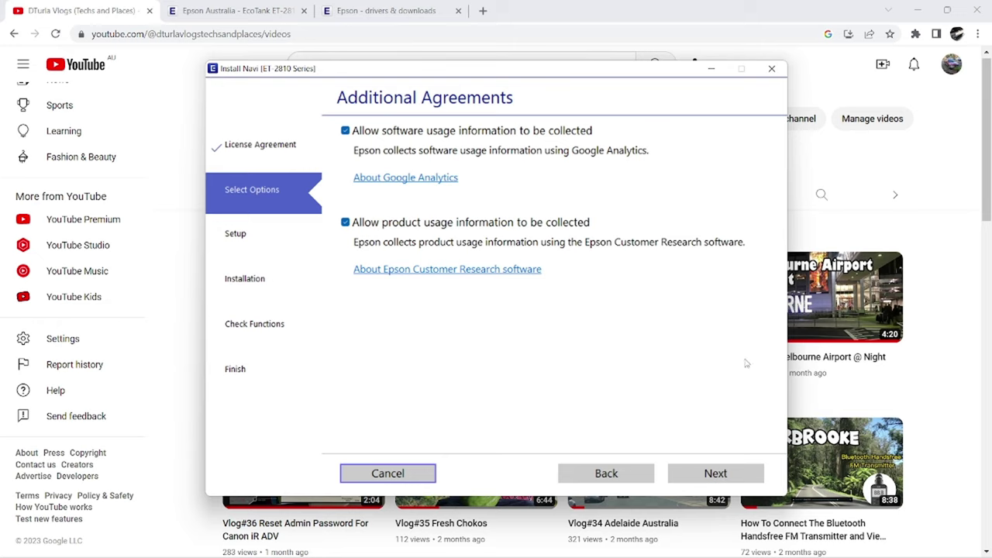
Continue with both usage-information agreements allowed and confirm that the ink tanks have been filled to start the required software download.
{"action": "left_click", "coordinate": [721, 473]}
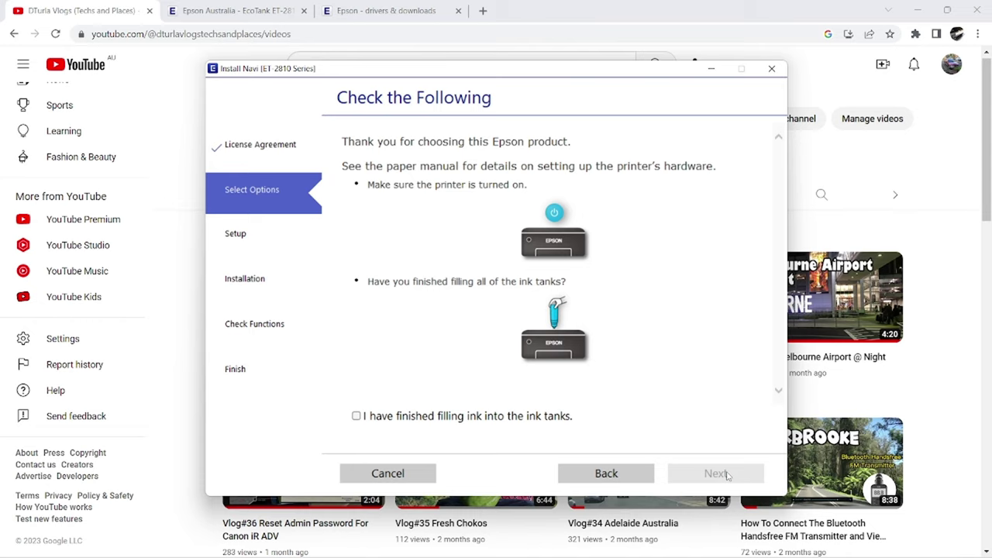
{"action": "left_click", "coordinate": [357, 417]}
{"action": "left_click", "coordinate": [727, 475]}
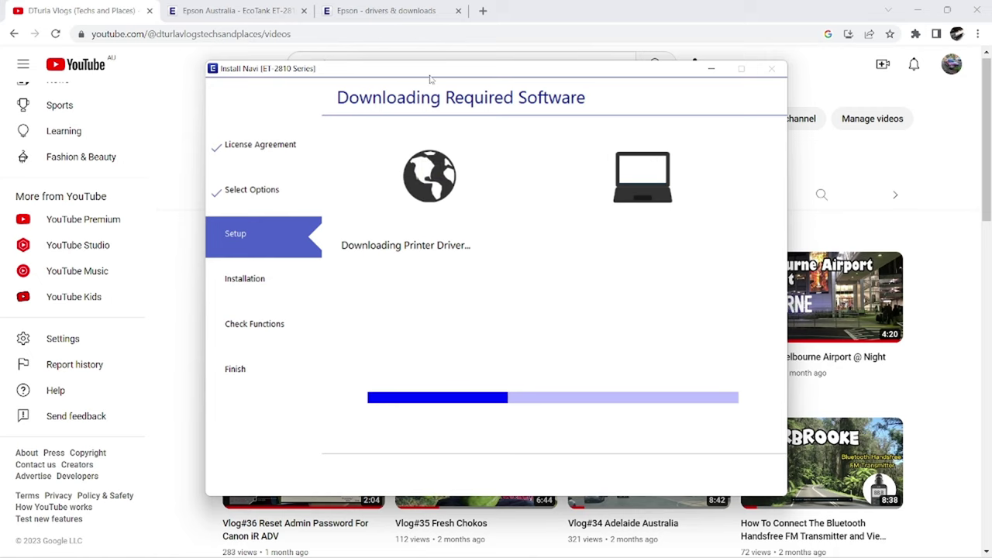
Connect to the ET-2810 Series printer detected on the network and complete the installation of the preselected Epson software.
{"action": "left_click_drag", "start_coordinate": [430, 79], "coordinate": [396, 184]}
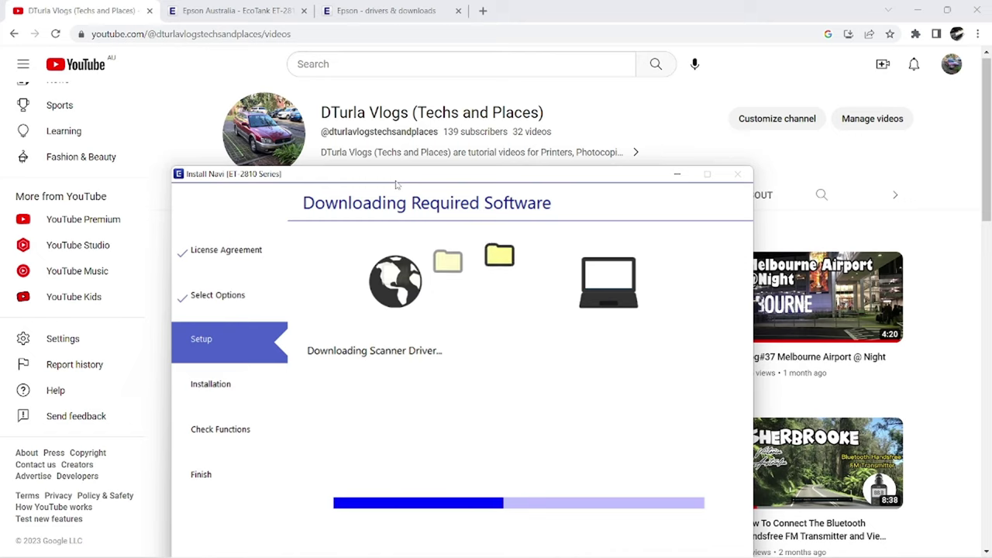
{"action": "left_click_drag", "start_coordinate": [561, 179], "coordinate": [702, 26]}
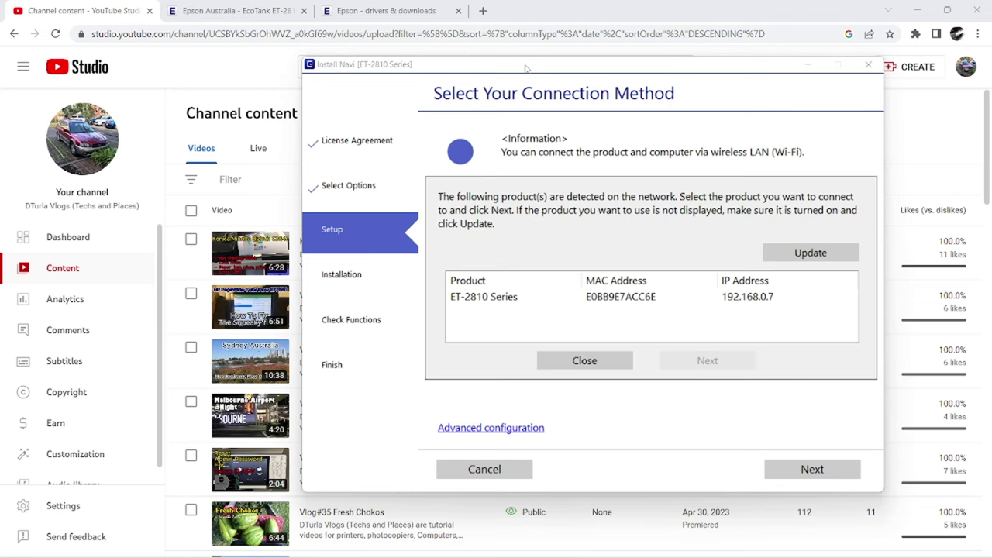
{"action": "left_click", "coordinate": [613, 299]}
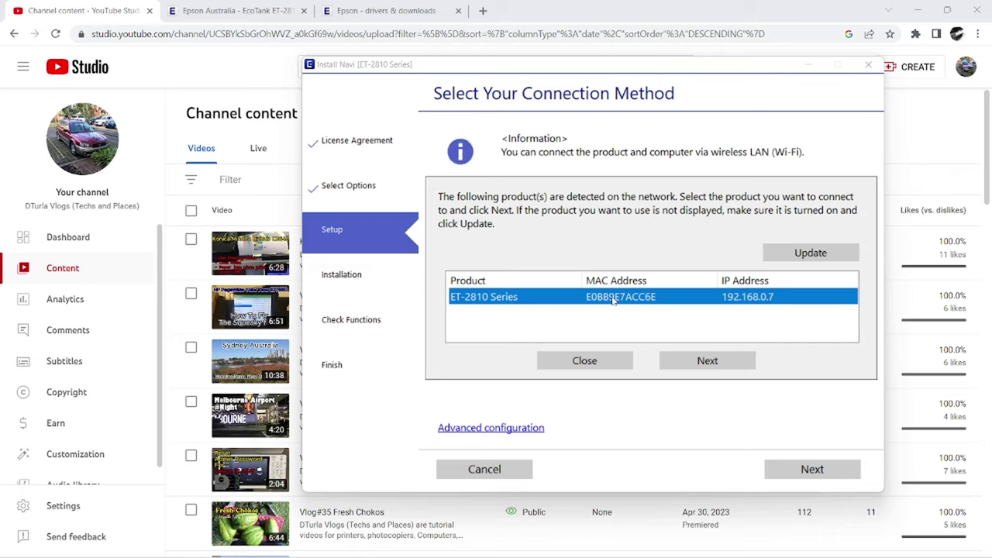
{"action": "left_click", "coordinate": [720, 362]}
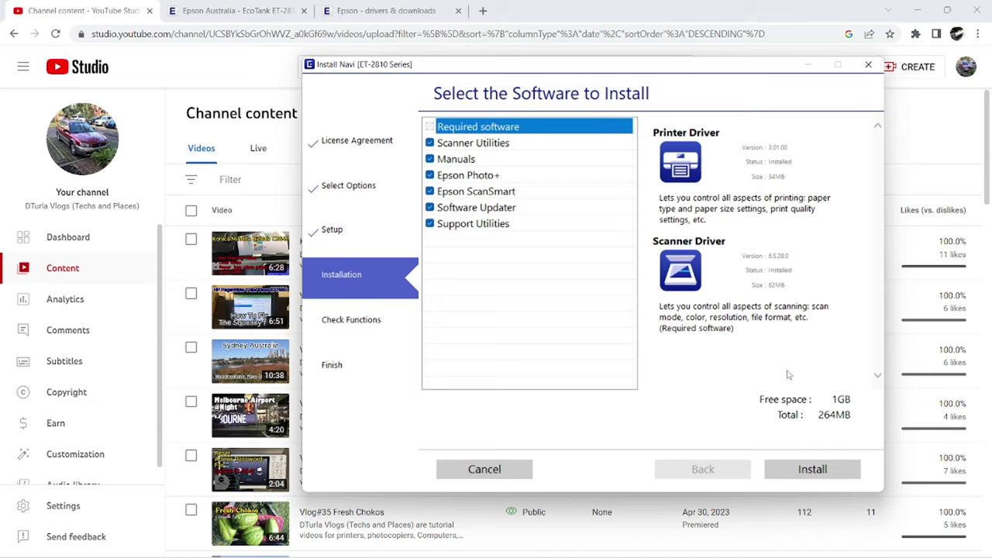
{"action": "left_click", "coordinate": [828, 471]}
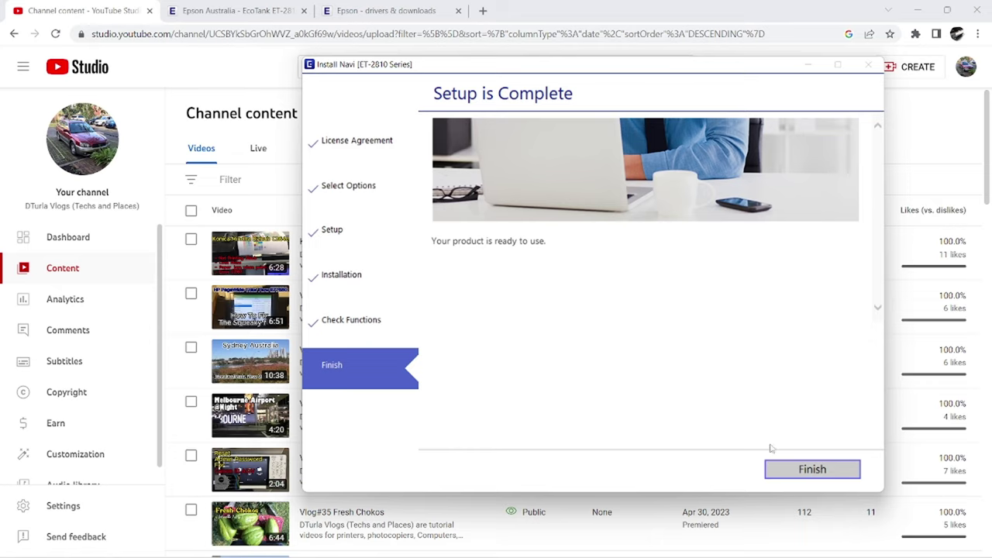
{"action": "left_click", "coordinate": [812, 469]}
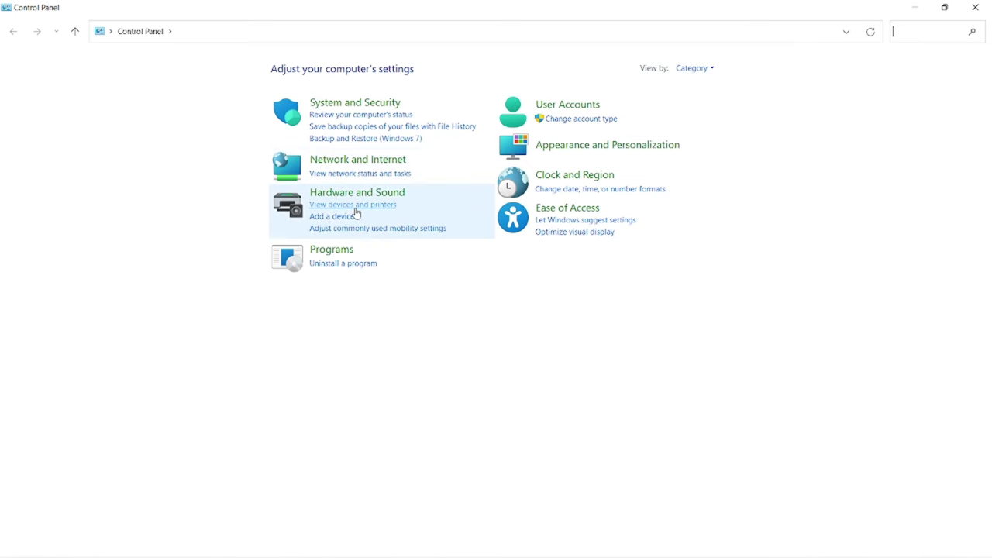
Print a test page from the properties of ET-2810 Series(Network) in Devices and Printers and dismiss the confirmation.
{"action": "left_click", "coordinate": [363, 206]}
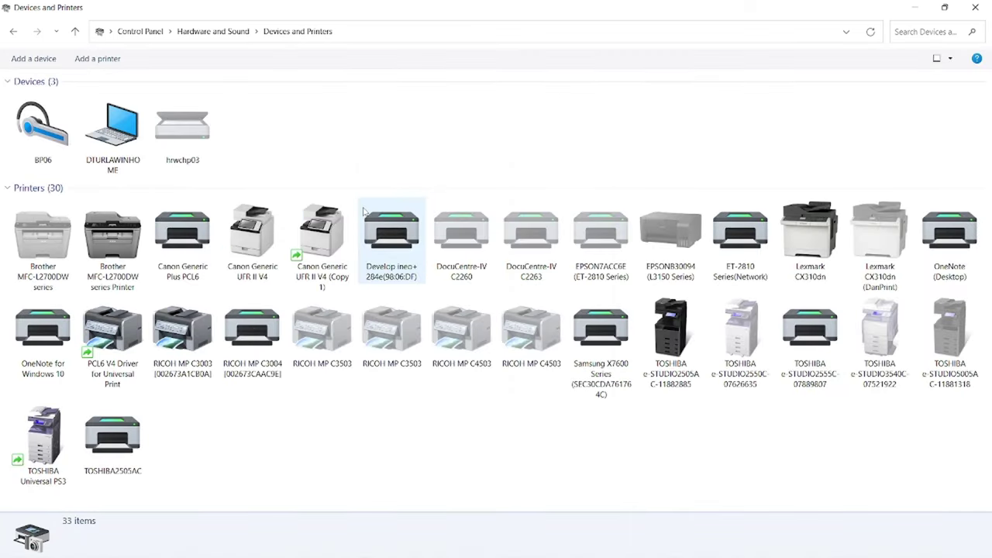
{"action": "double_click", "coordinate": [736, 227]}
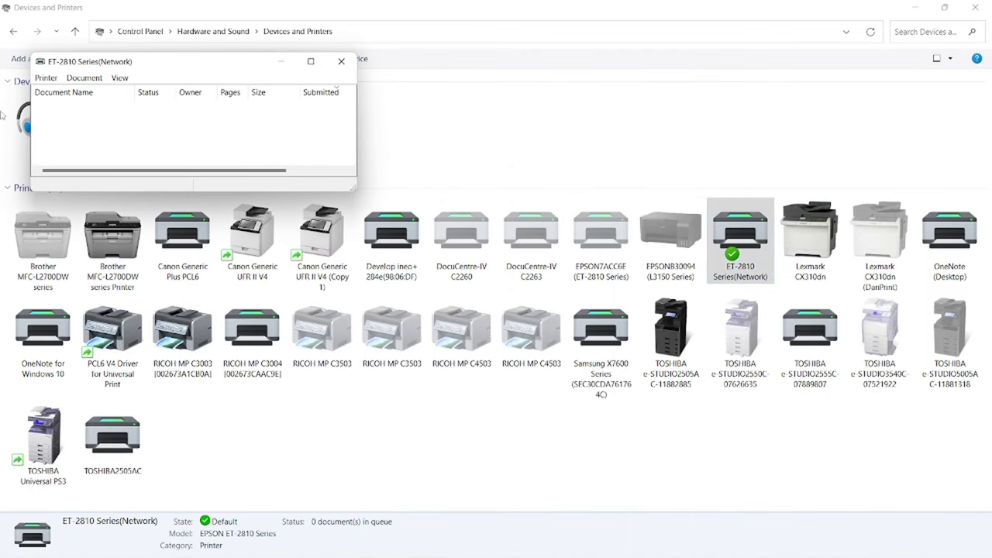
{"action": "left_click", "coordinate": [46, 79]}
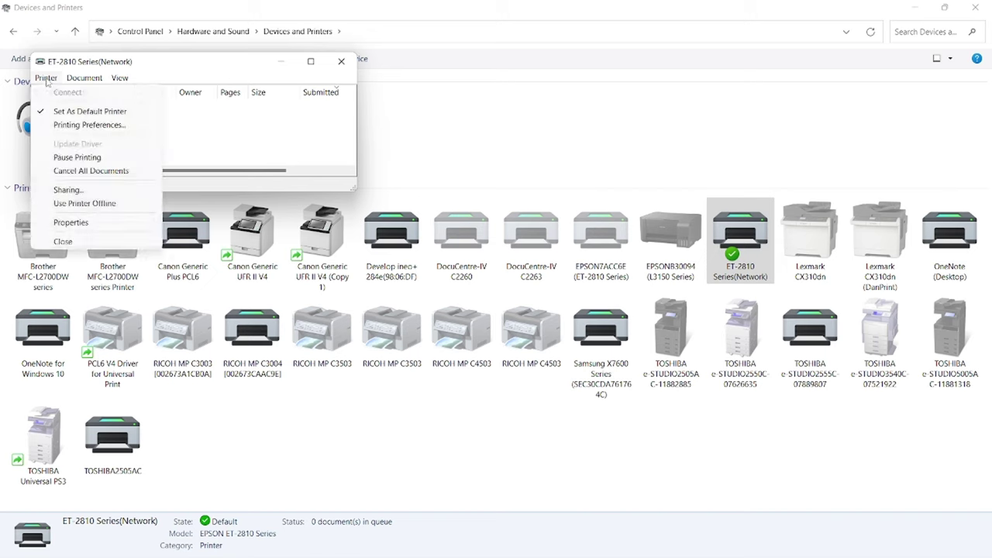
{"action": "left_click", "coordinate": [71, 222]}
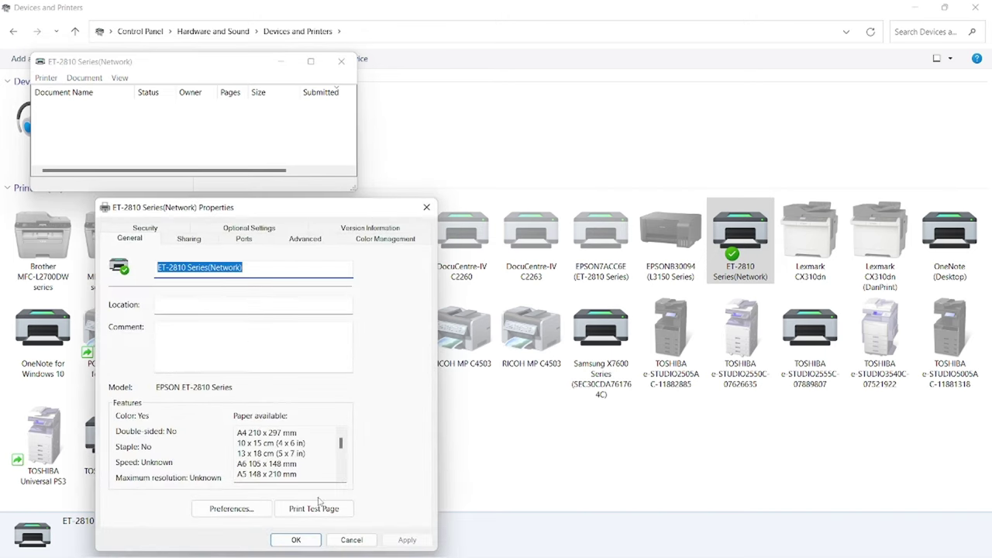
{"action": "left_click", "coordinate": [326, 512]}
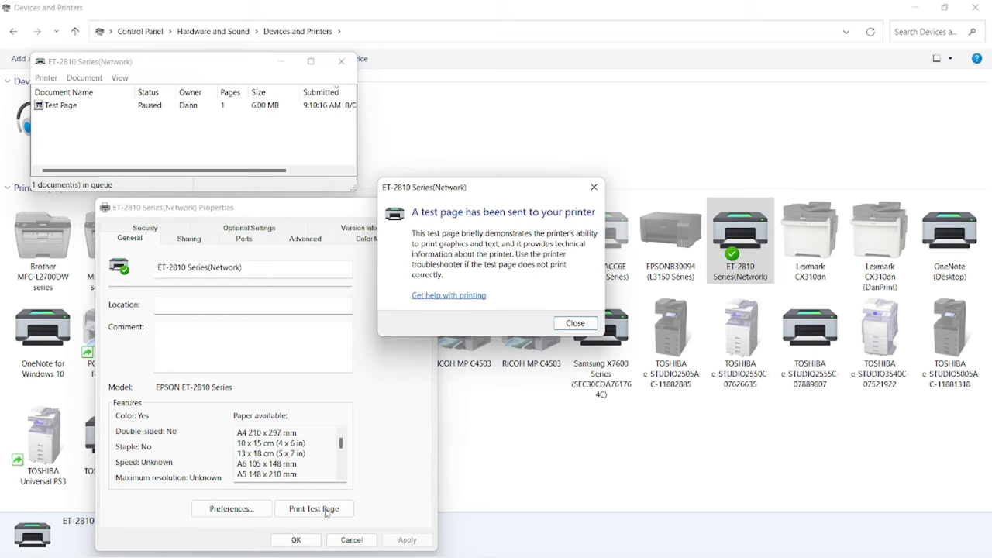
{"action": "left_click", "coordinate": [575, 324]}
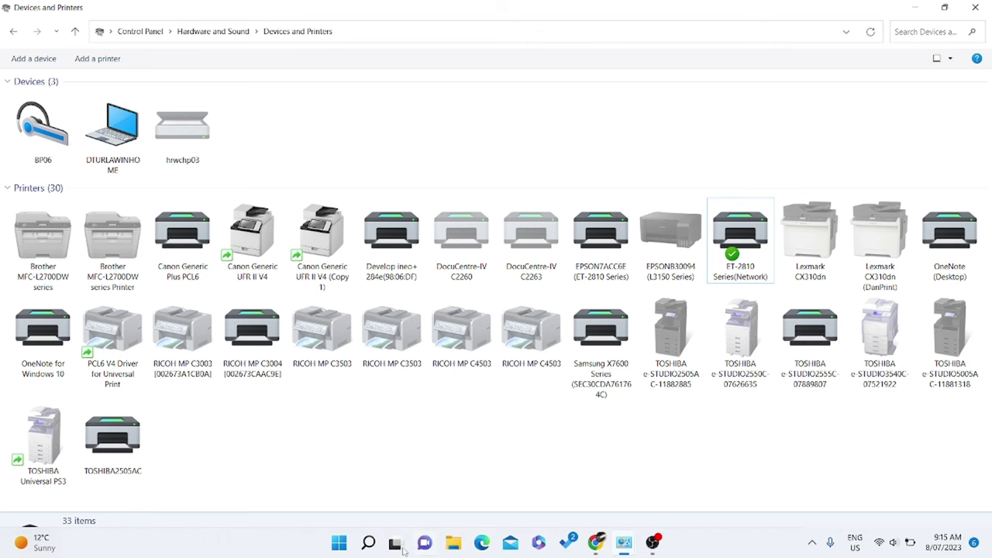
Open the recent image Fruits-and-vegetables.jpg and print it on ET-2810 Series(Network) using the 13 x 18 cm. (2) layout.
{"action": "left_click", "coordinate": [368, 543]}
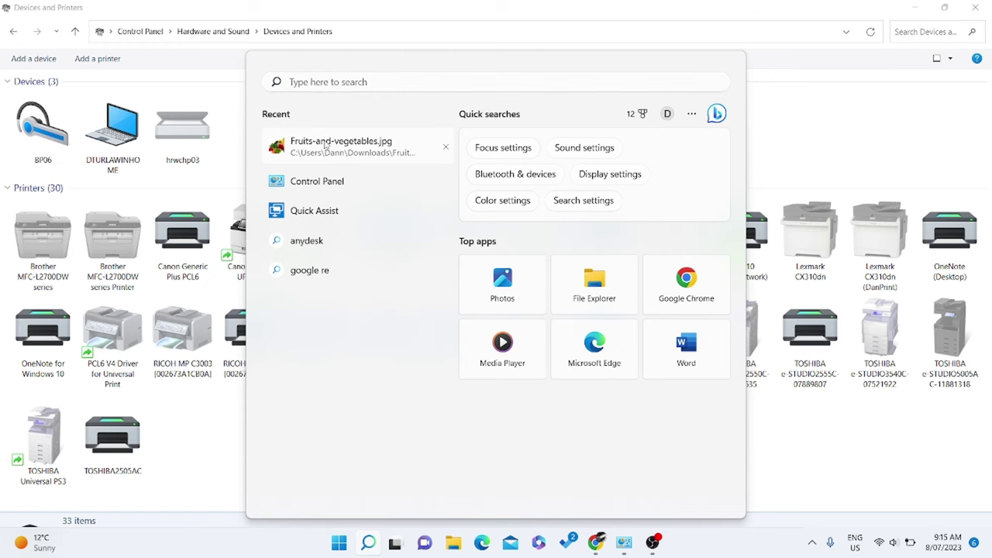
{"action": "left_click", "coordinate": [325, 144]}
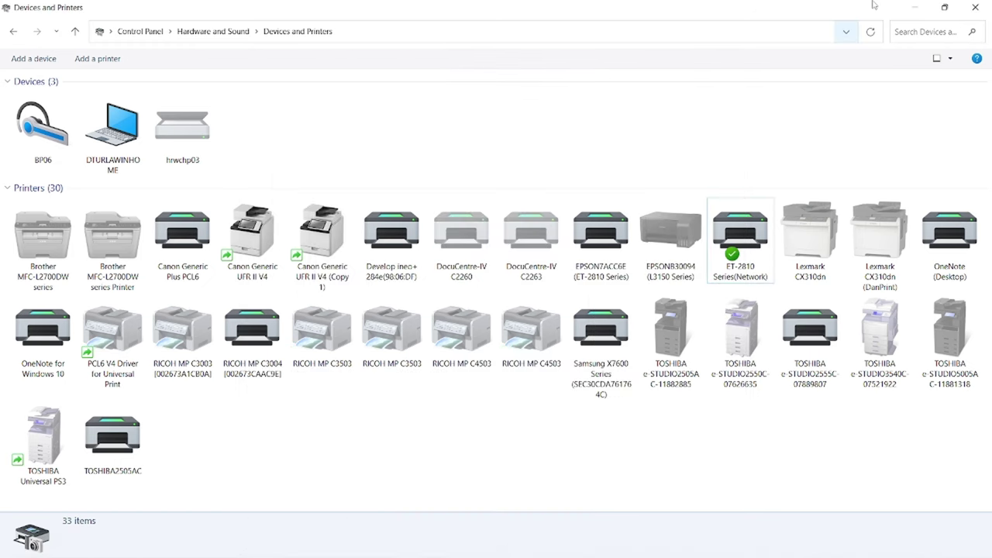
{"action": "left_click", "coordinate": [917, 8]}
{"action": "left_click", "coordinate": [558, 133]}
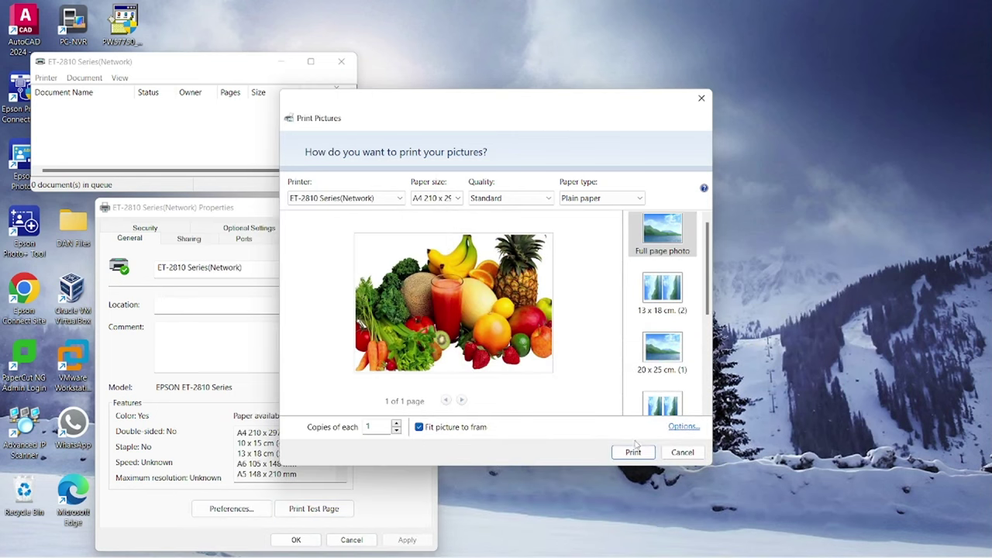
{"action": "left_click", "coordinate": [662, 287]}
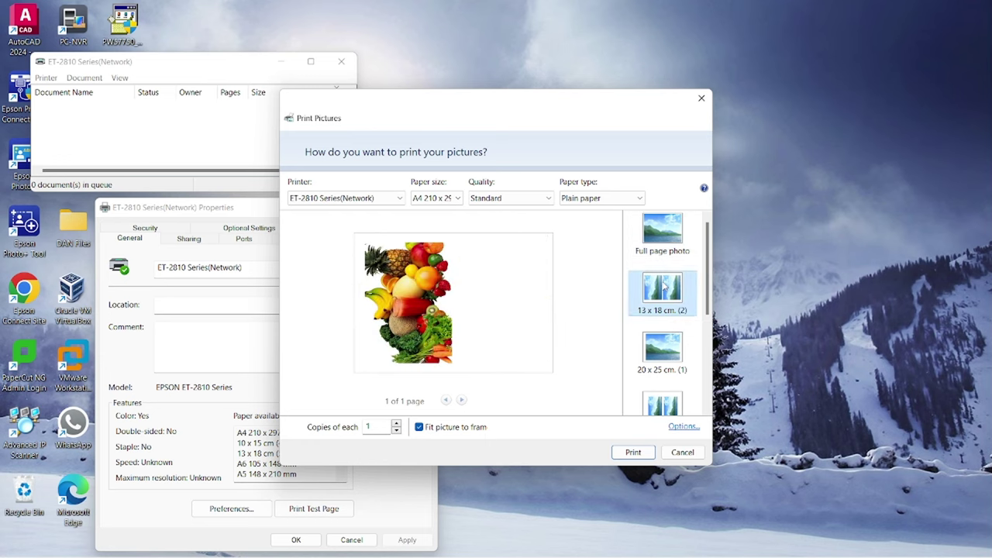
{"action": "left_click", "coordinate": [633, 452]}
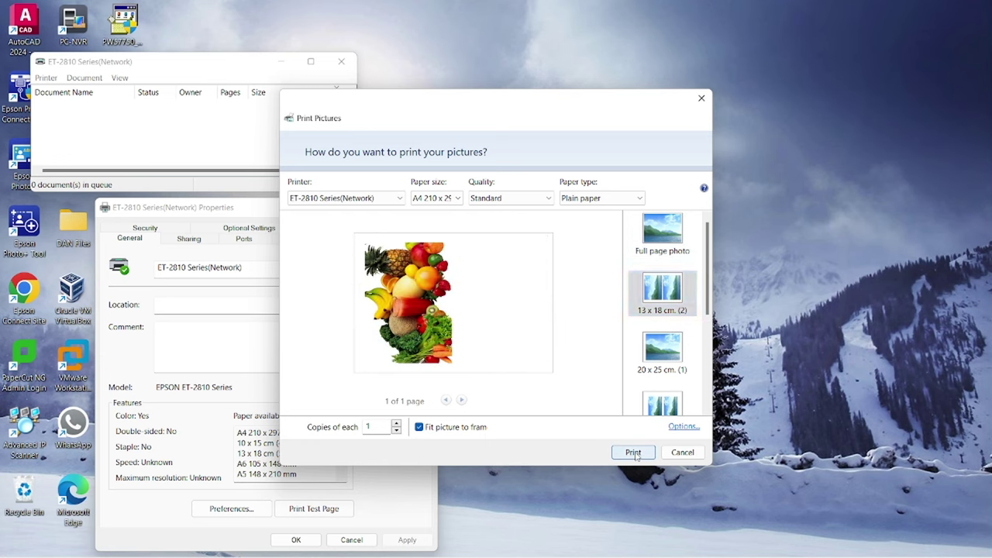